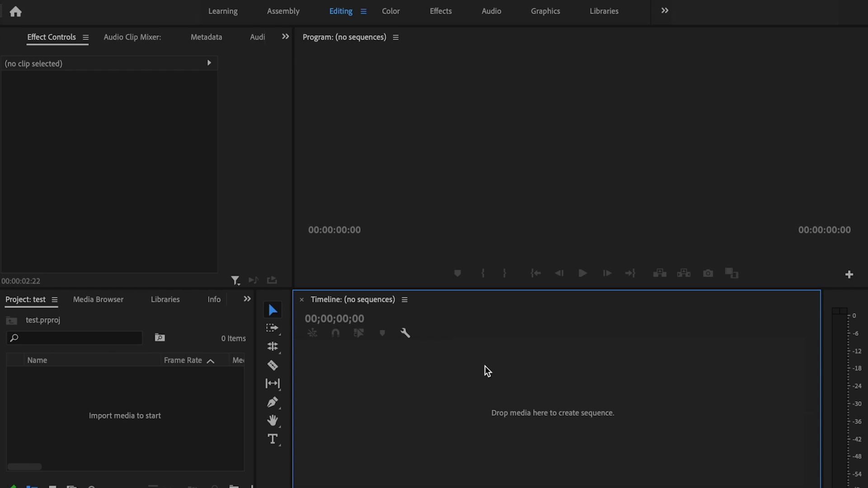
Create a 1920 × 1080 black video at 23.976 fps with square pixels and make a sequence from it.
right_click(178, 382)
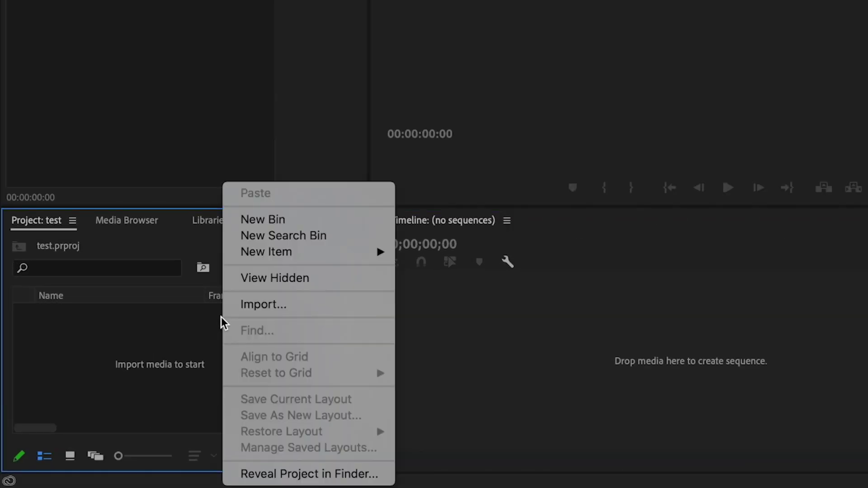
mouse_move(298, 260)
left_click(488, 364)
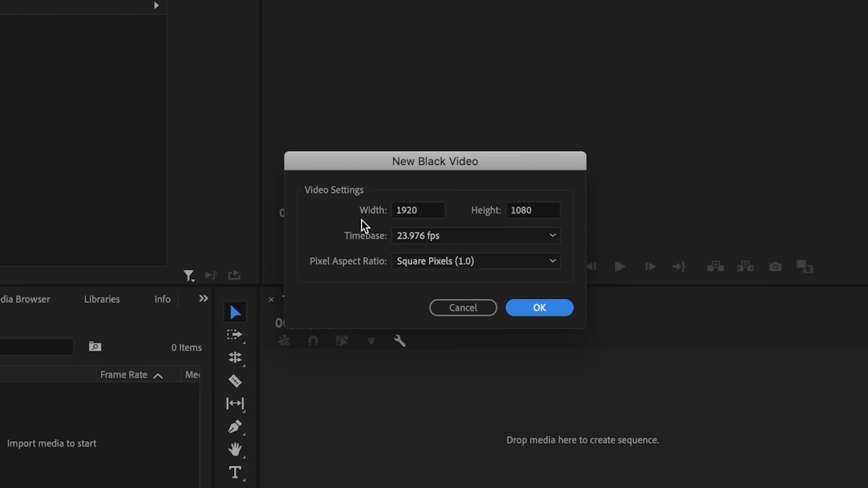
left_click(536, 311)
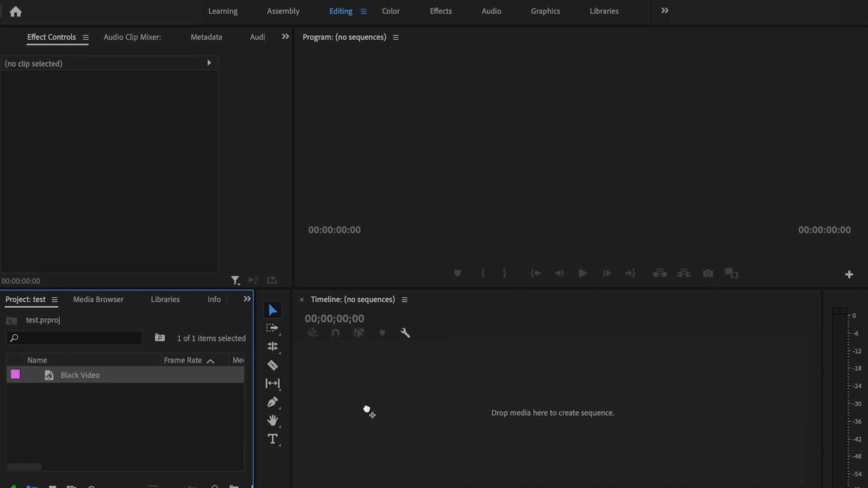
left_click_drag(366, 410, 367, 409)
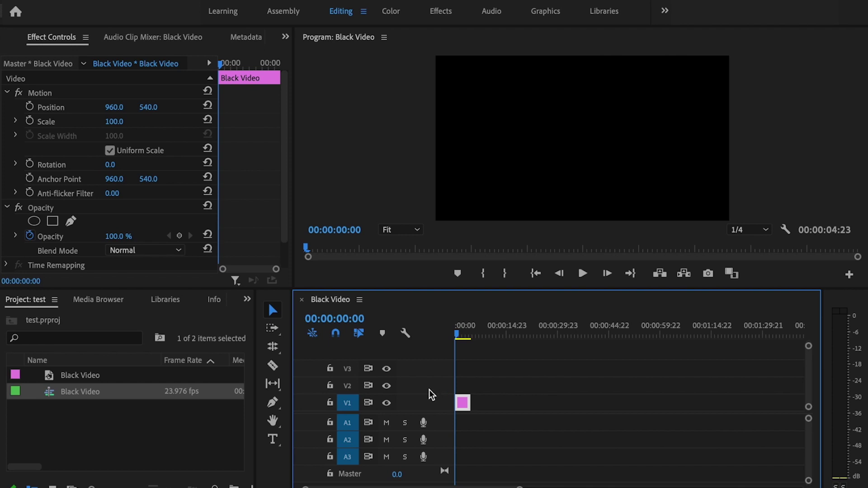
Find the Tint video effect and apply it to the Black Video clip on V1.
left_click(248, 300)
left_click(274, 375)
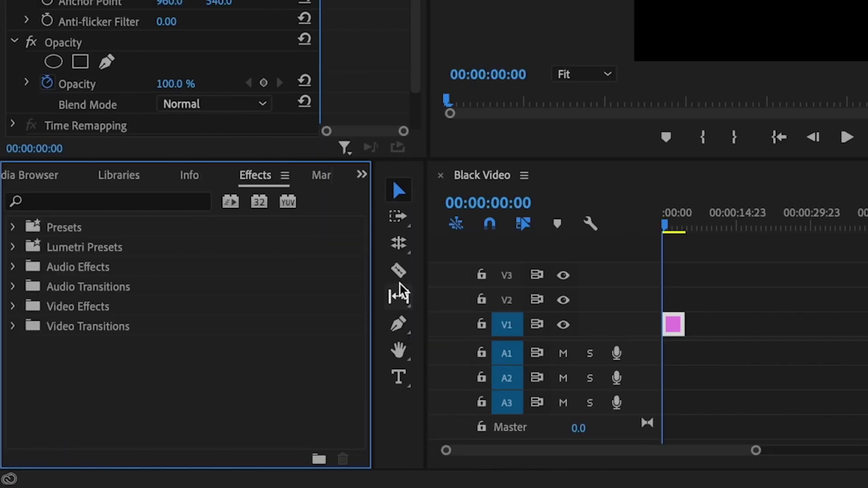
left_click(113, 201)
type("tint")
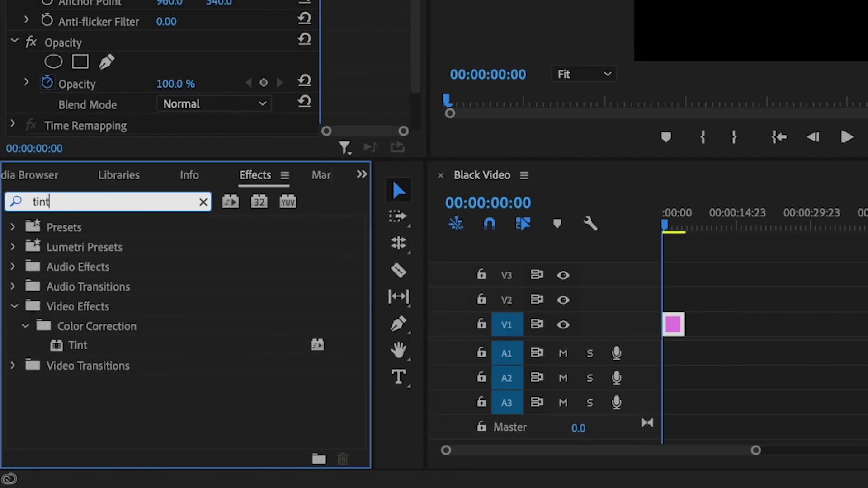
left_click_drag(91, 352, 680, 332)
left_click_drag(756, 450, 636, 427)
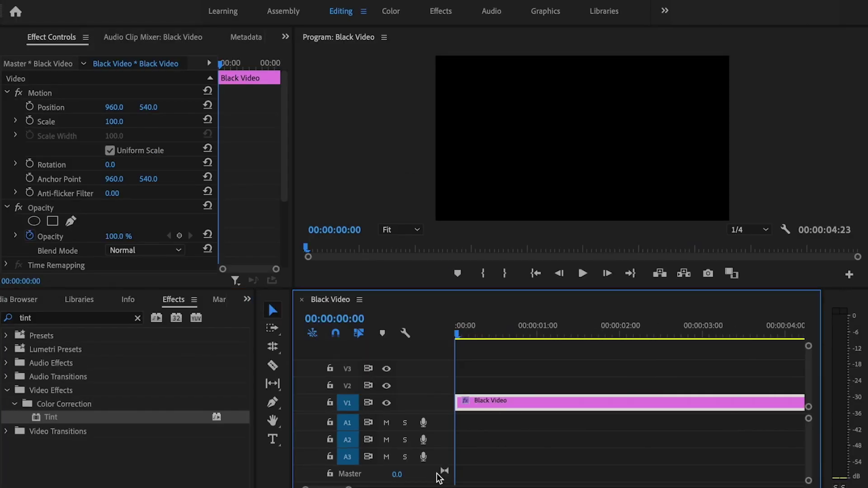
Set the Tint effect's Map Black To colour to white (FFFFFF) on the Black Video clip.
scroll(271, 192, "down", 5)
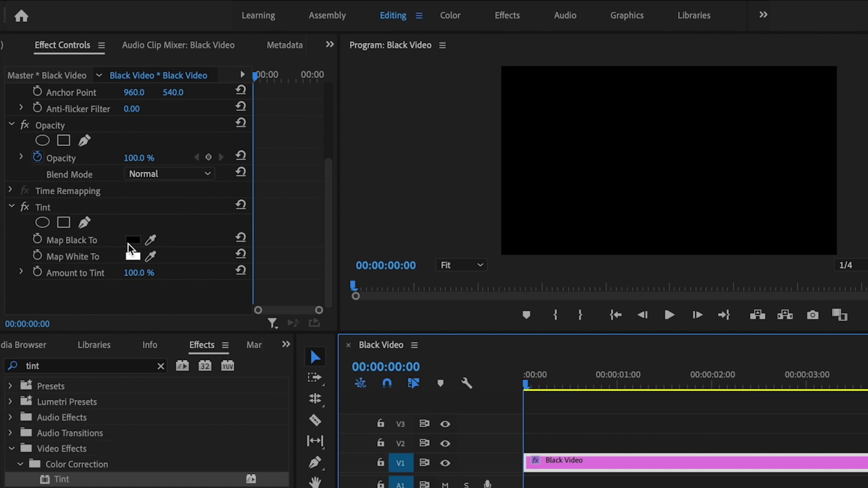
left_click(133, 240)
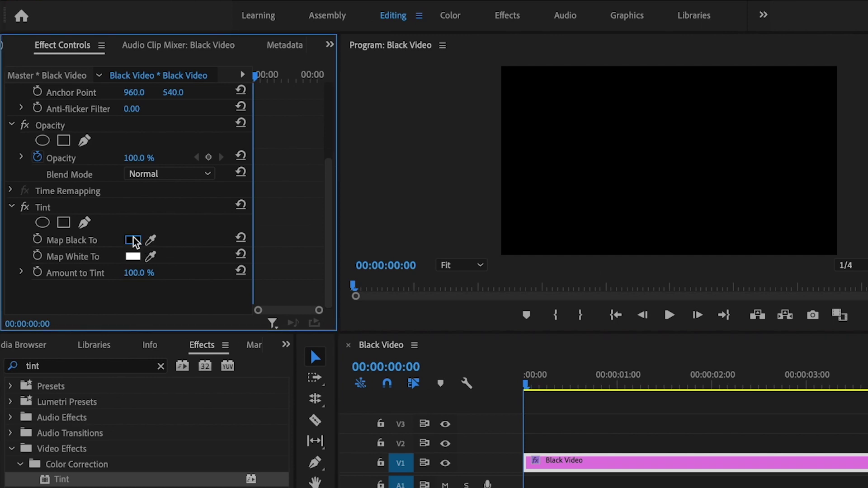
left_click_drag(98, 166, 2, 377)
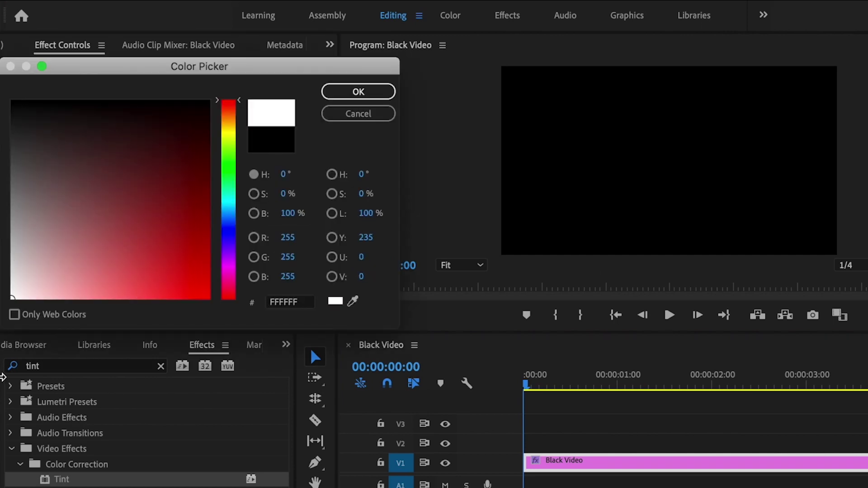
left_click(383, 89)
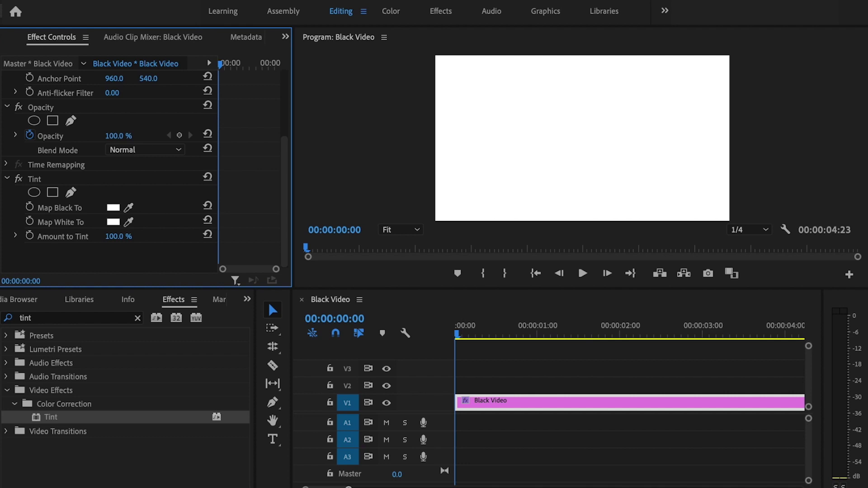
left_click_drag(349, 487, 367, 487)
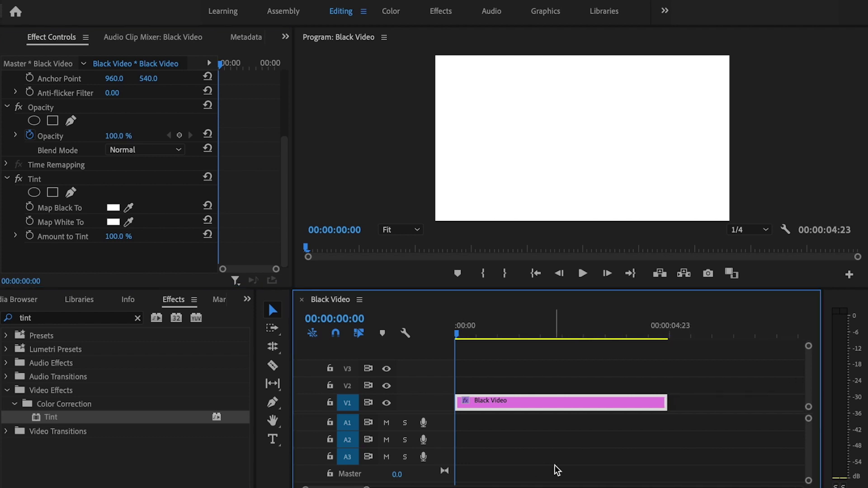
Create a legacy title named "typewriter" with the default 1920 × 1080, 23.976 fps settings.
left_click(141, 8)
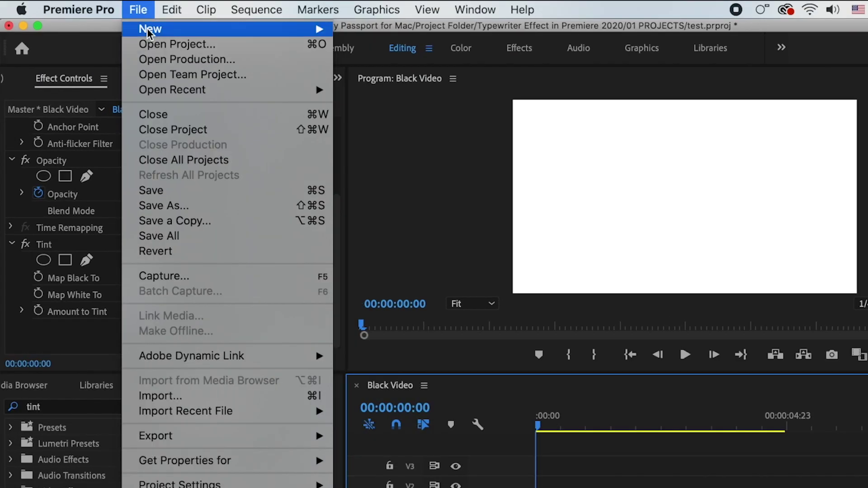
mouse_move(149, 31)
left_click(417, 212)
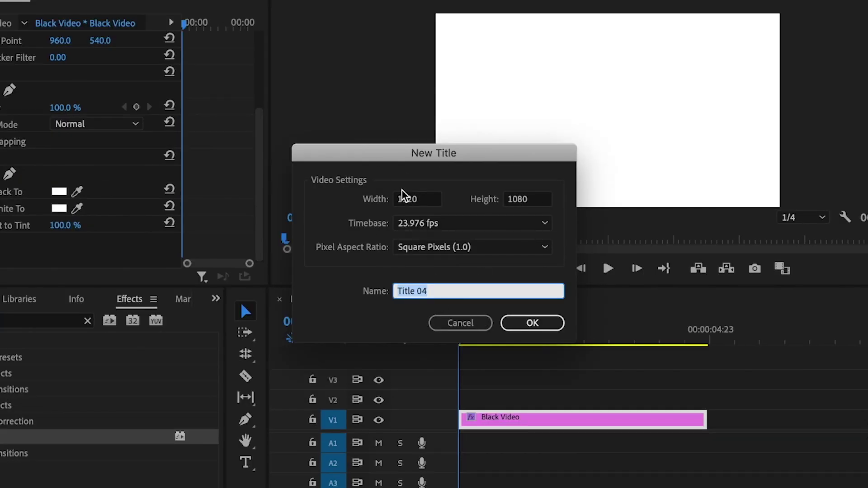
type("typewriter")
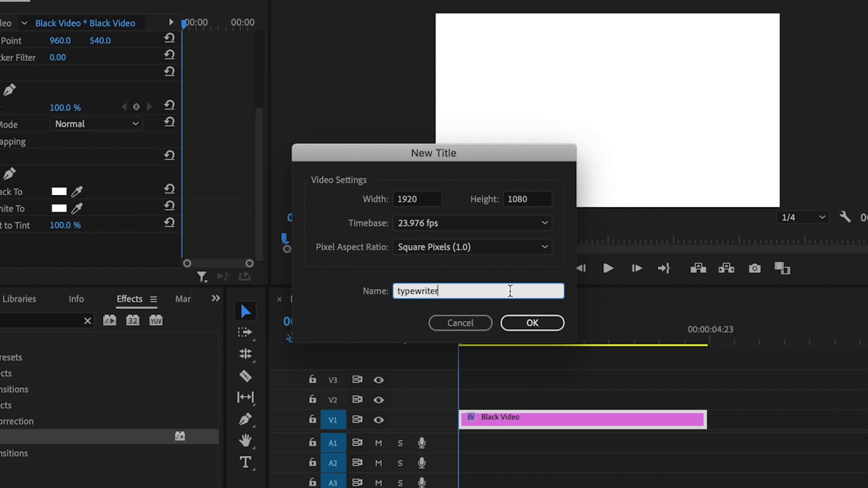
left_click(539, 323)
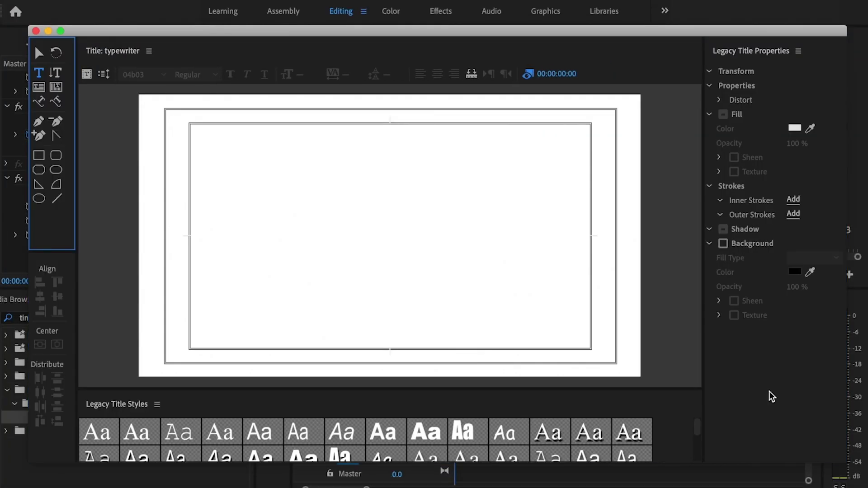
Add the text "TYPEWRITER EFFECT" to the title canvas.
left_click(283, 213)
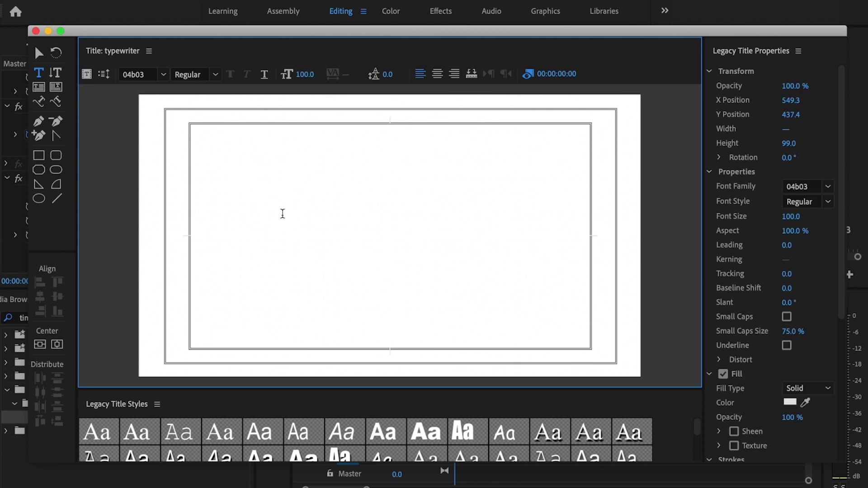
type("TYPER")
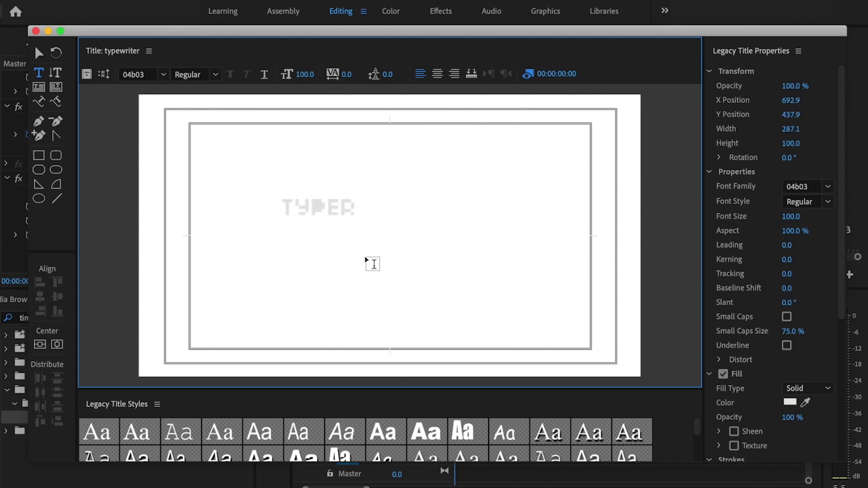
key("BackSpace")
type("WRITER EFFECT")
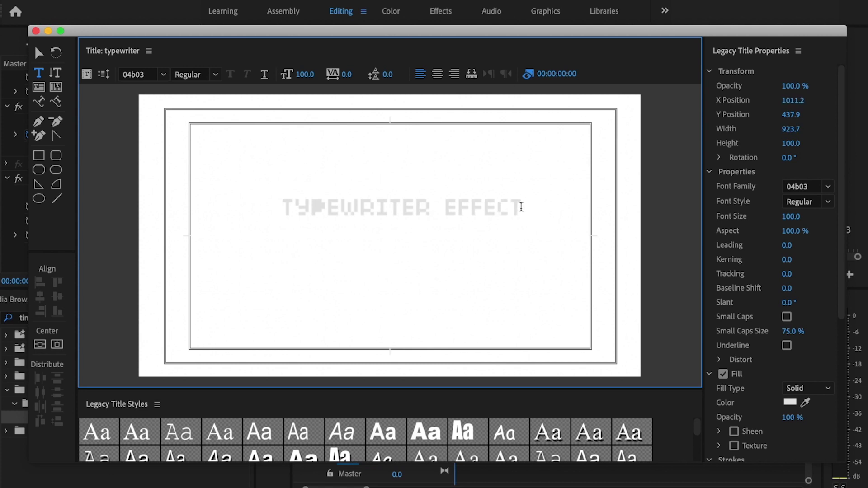
Set the title text's fill colour to black.
left_click(789, 402)
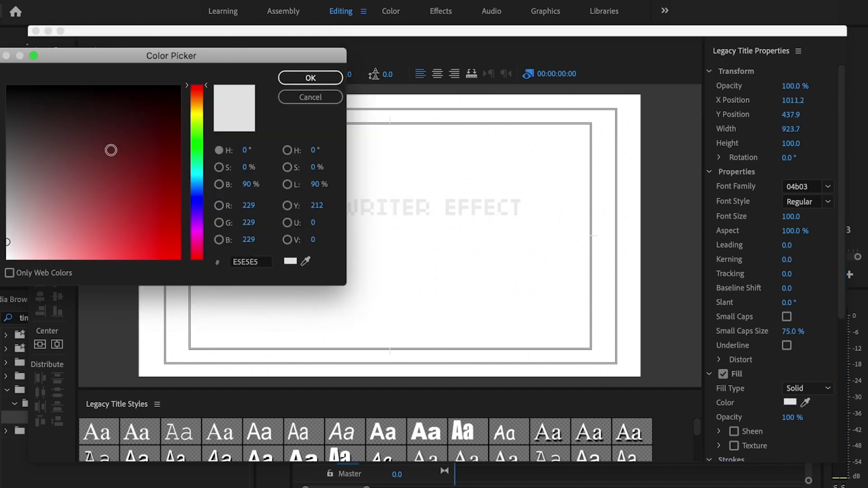
left_click_drag(113, 151, 163, 93)
left_click(292, 78)
Change the title text's font from the font list to the JMH typewriter-style family.
left_click(164, 75)
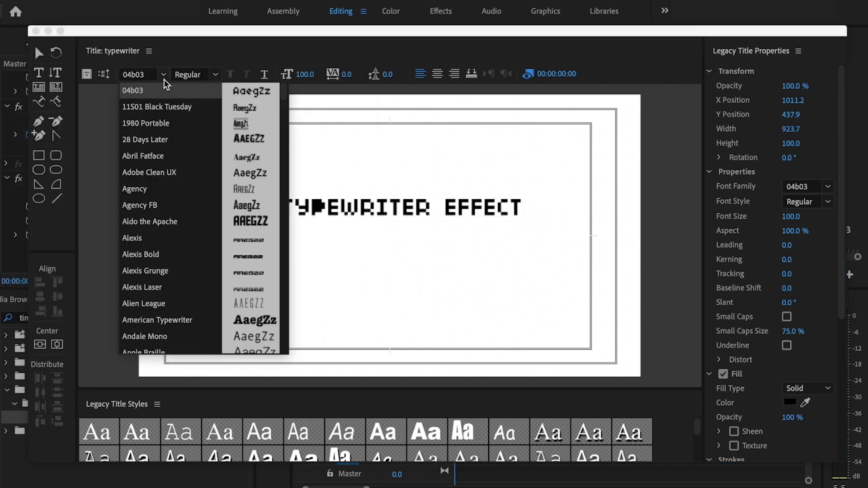
scroll(203, 231, "down", 5)
scroll(202, 231, "down", 15)
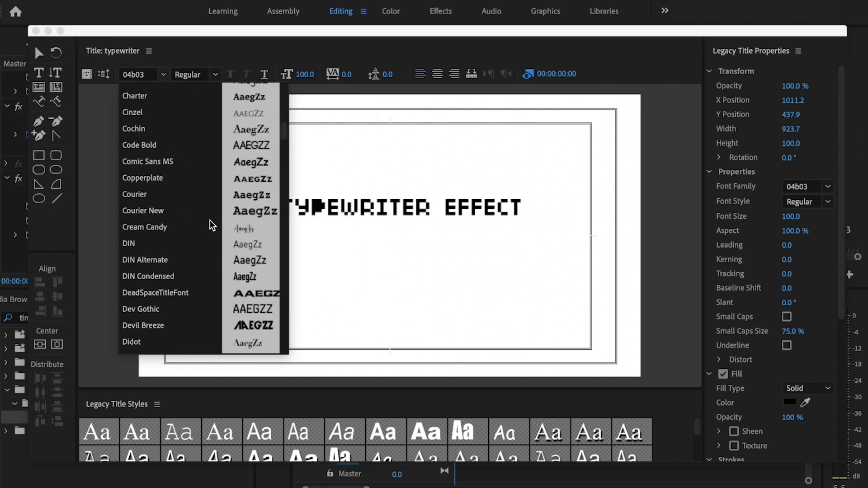
scroll(161, 235, "down", 12)
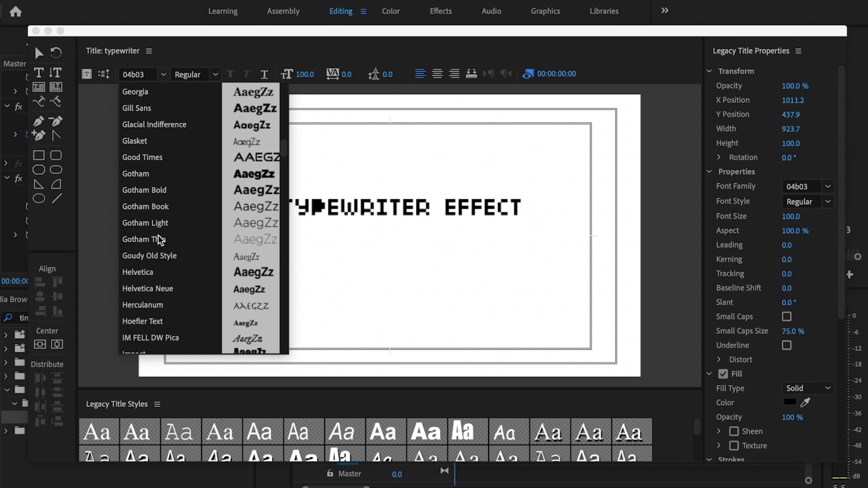
left_click(148, 222)
Centre the title text both vertically and horizontally in the frame and close the title editor.
left_click(40, 345)
left_click(57, 345)
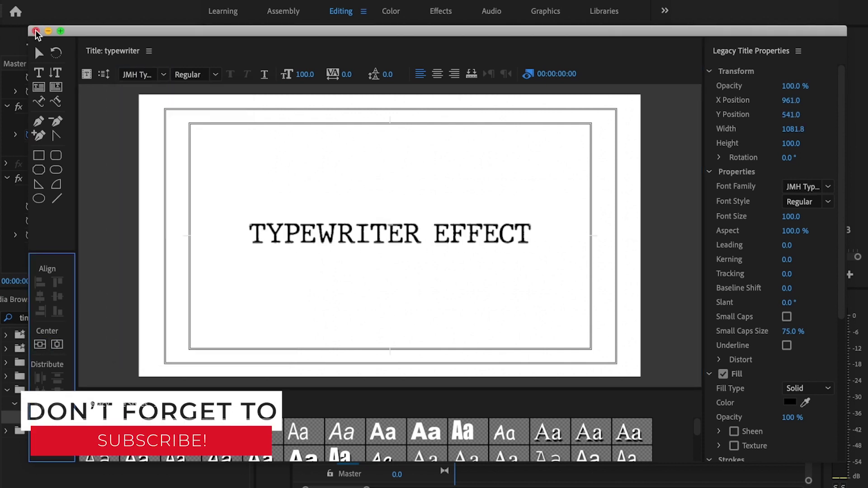
left_click(36, 32)
Place the typewriter title on V2 directly above the Black Video clip, starting at the sequence's beginning.
left_click(244, 299)
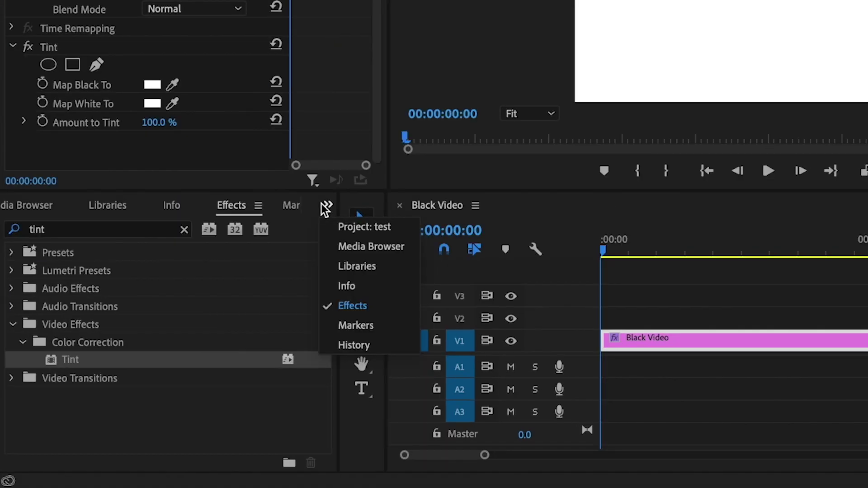
left_click(372, 228)
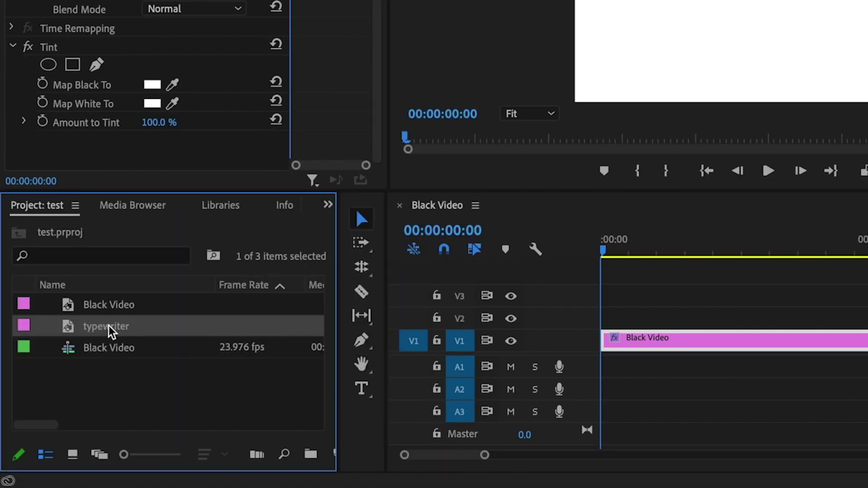
left_click_drag(110, 334, 691, 324)
left_click_drag(476, 324, 382, 320)
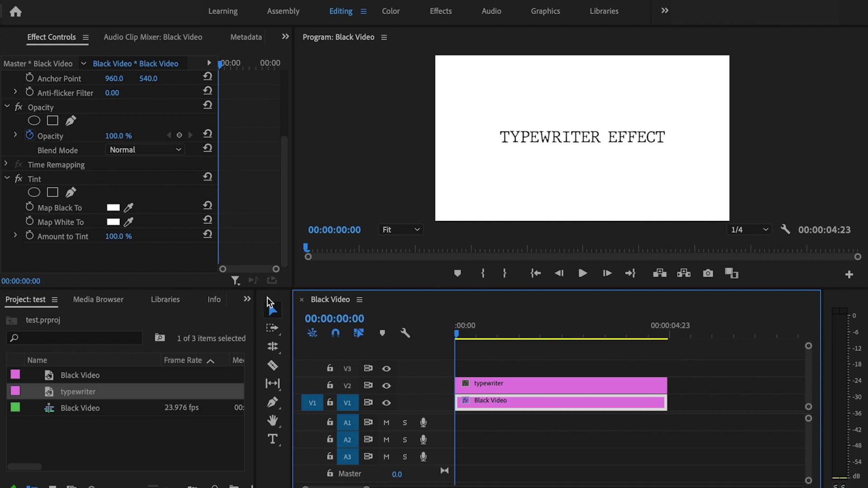
Find the Linear Wipe video effect and apply it to the typewriter clip on V2.
left_click(247, 300)
left_click(360, 300)
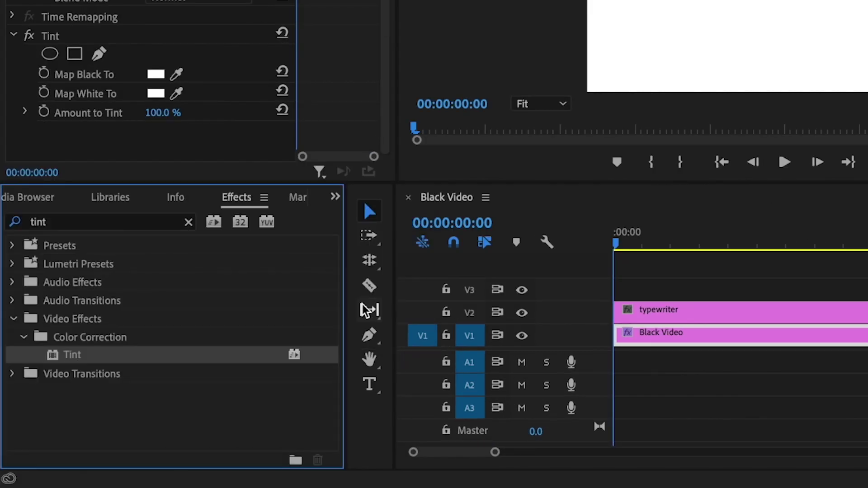
left_click(189, 222)
left_click(161, 220)
type("LINEA")
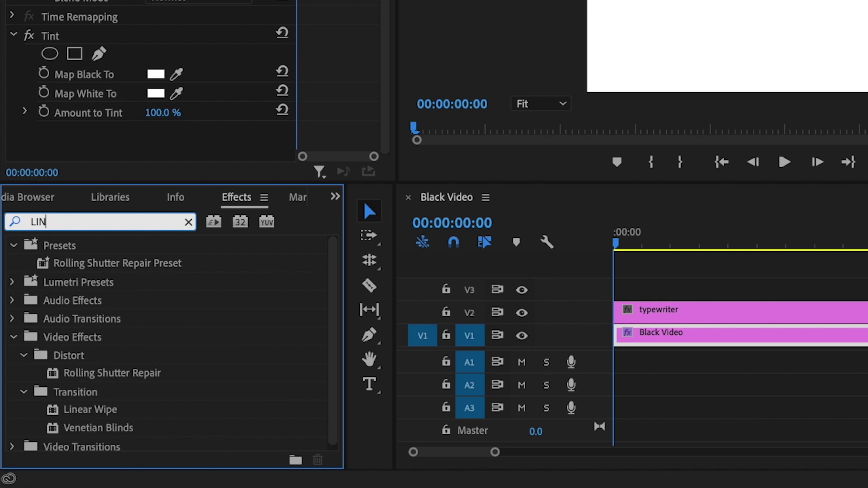
left_click_drag(91, 357, 653, 311)
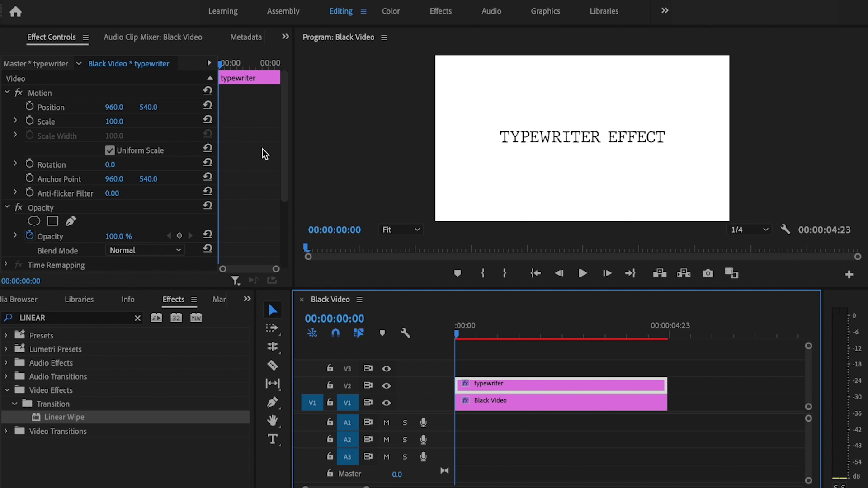
Set the title's Linear Wipe to 9% transition completion and a 270° wipe angle.
scroll(258, 153, "down", 4)
mouse_move(113, 208)
left_mouse_down()
mouse_move(169, 208)
mouse_move(118, 208)
left_mouse_up()
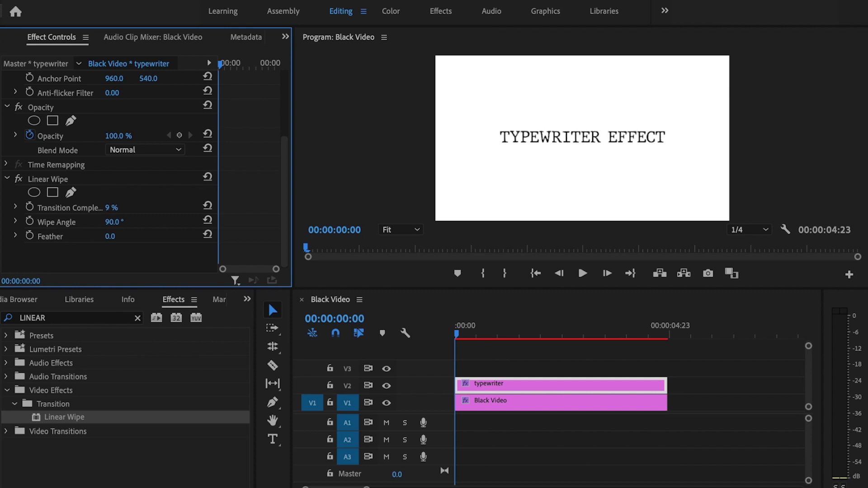
left_click(112, 222)
type("270")
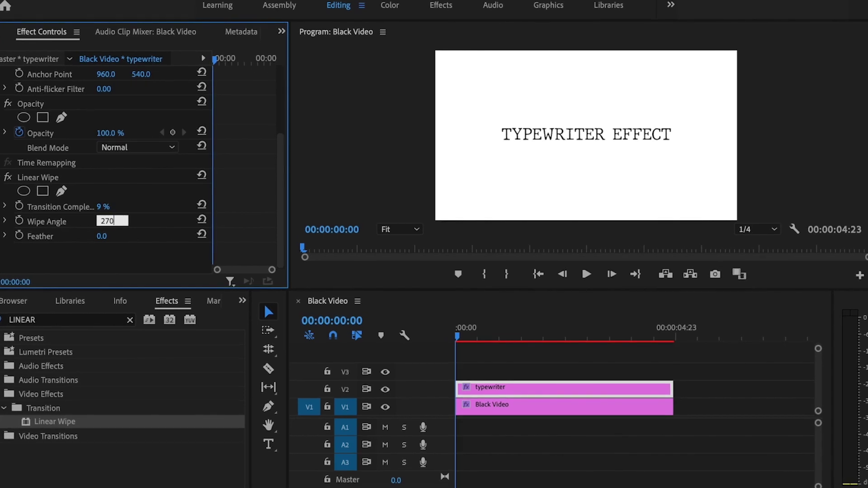
key("Return")
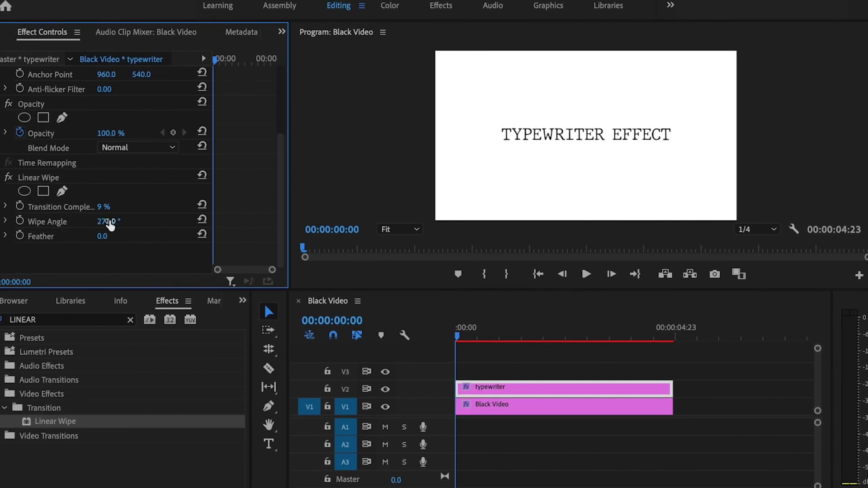
Set the Linear Wipe's transition completion to 100% with the playhead at the start of the sequence.
left_click_drag(111, 208, 102, 208)
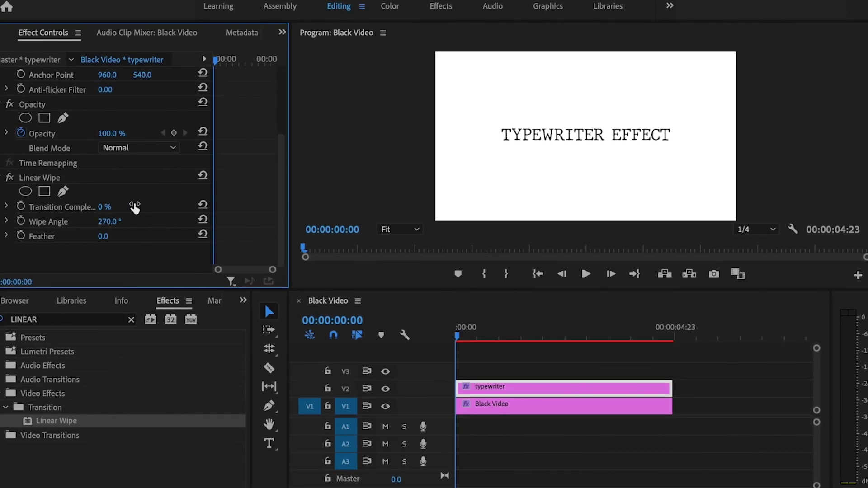
left_click_drag(458, 338, 363, 347)
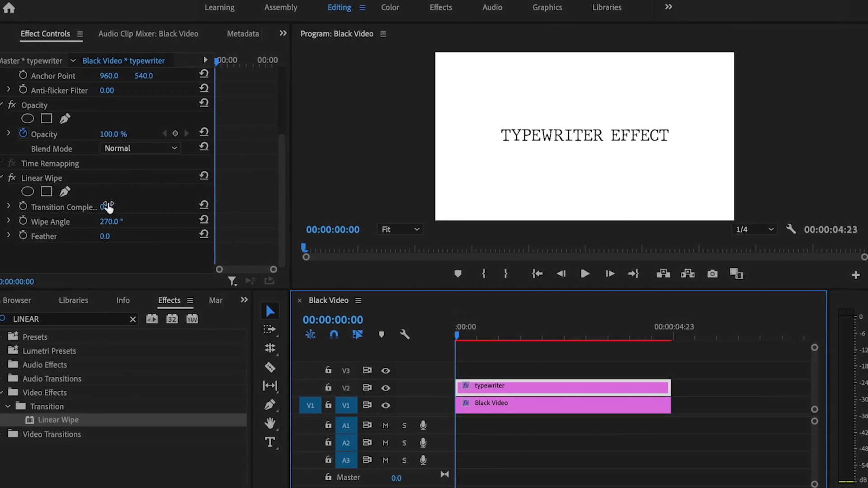
left_click_drag(108, 208, 199, 208)
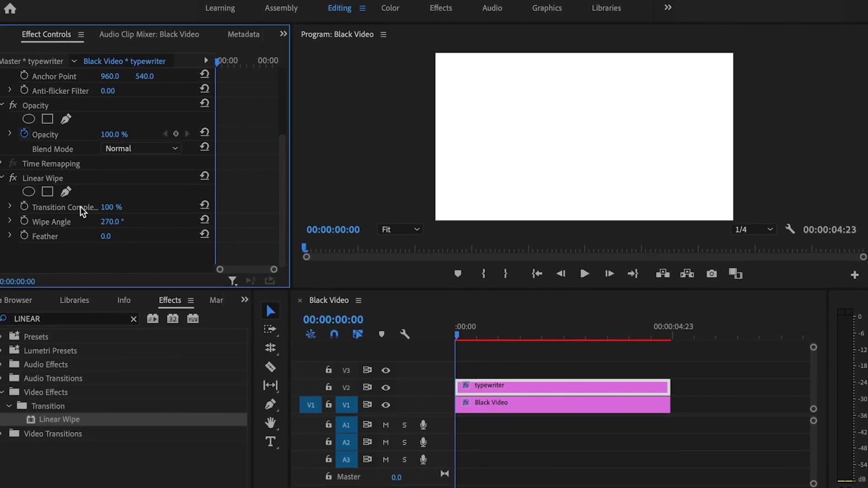
Keyframe the title's Linear Wipe transition completion from 100% at the sequence's start to 0% at its last frame.
left_click(27, 208)
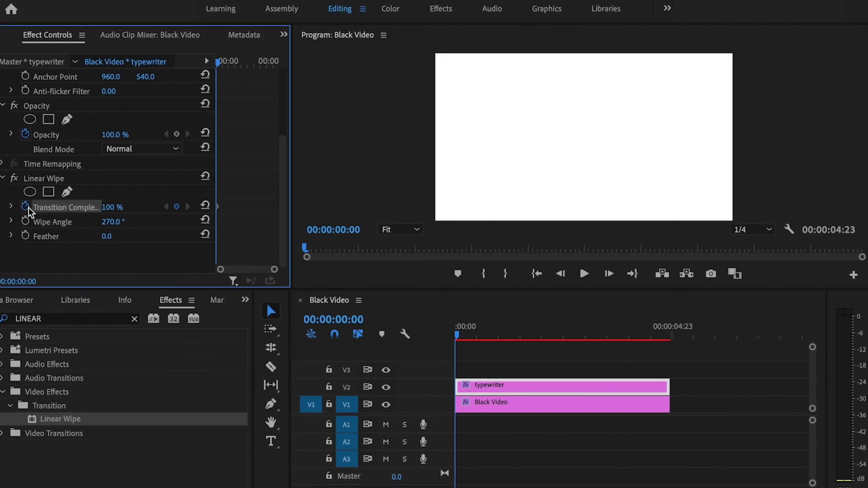
left_click_drag(219, 63, 287, 78)
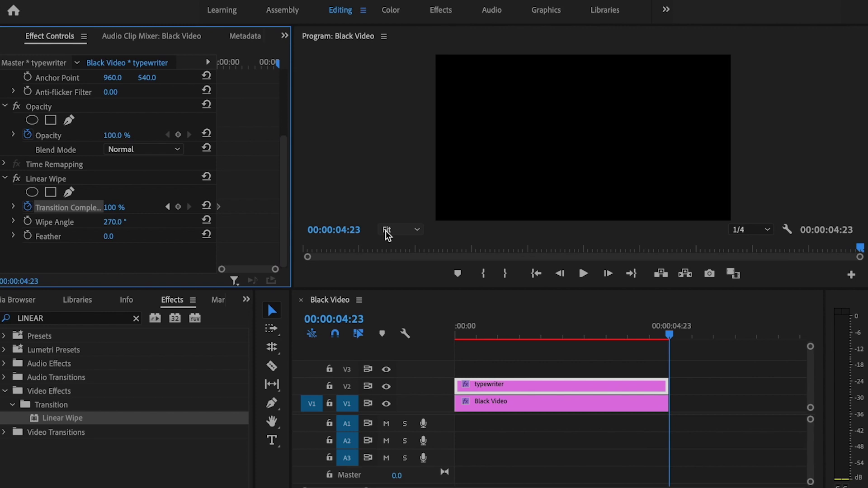
key("Left")
left_click(116, 207)
type("0")
key("Return")
Play back the text reveal and move the wipe's 0% keyframe slightly earlier in the typewriter clip.
left_click(588, 280)
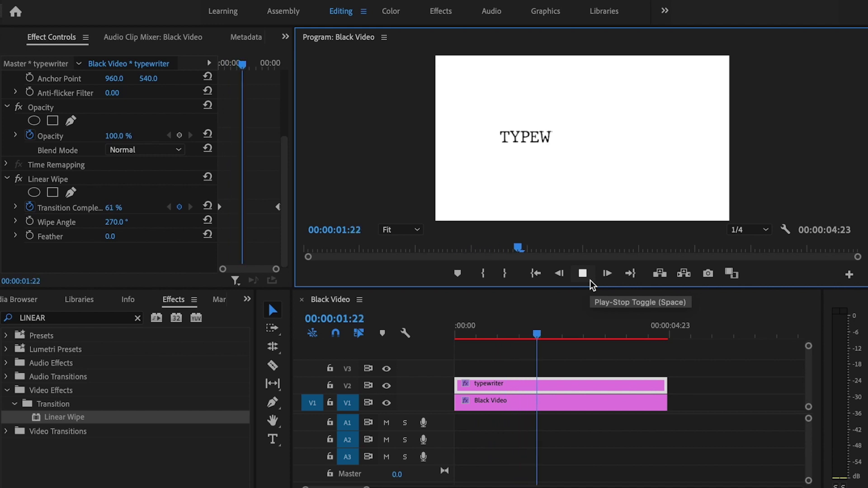
left_click(276, 207)
mouse_move(276, 207)
left_mouse_down()
mouse_move(251, 207)
mouse_move(276, 206)
mouse_move(269, 210)
left_mouse_up()
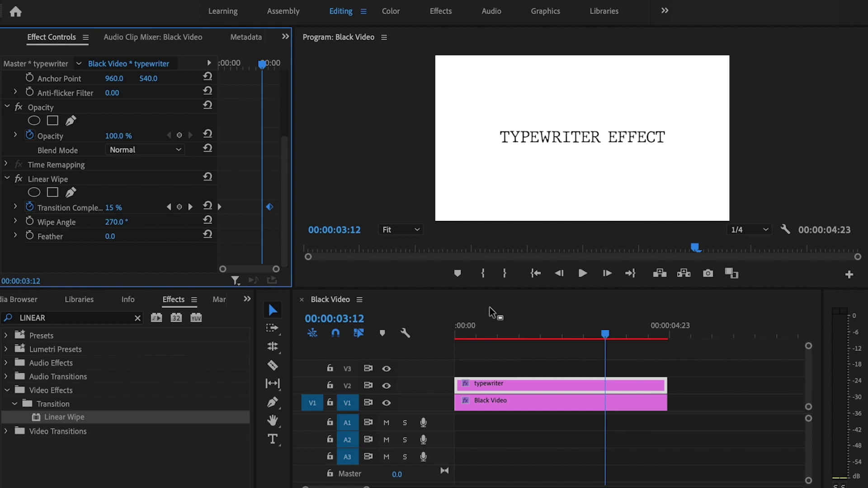
Add the Black Video clip from the project to V3 above the title, starting at the sequence's beginning.
left_click(253, 300)
left_click(262, 317)
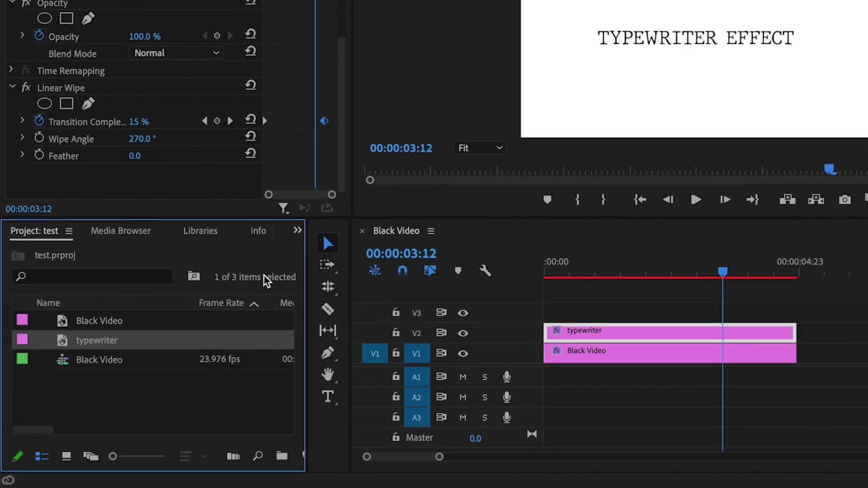
left_click_drag(93, 323, 563, 313)
mouse_move(394, 311)
left_mouse_down()
mouse_move(375, 311)
mouse_move(390, 312)
left_mouse_up()
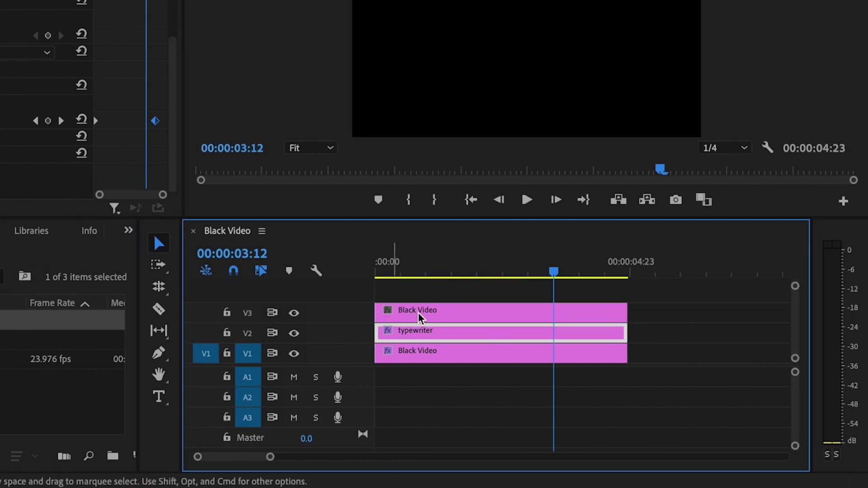
Turn the V3 Black Video into a thin cursor bar using non-uniform scaling, with scale width 0.3 and scale height 14.
left_click(420, 316)
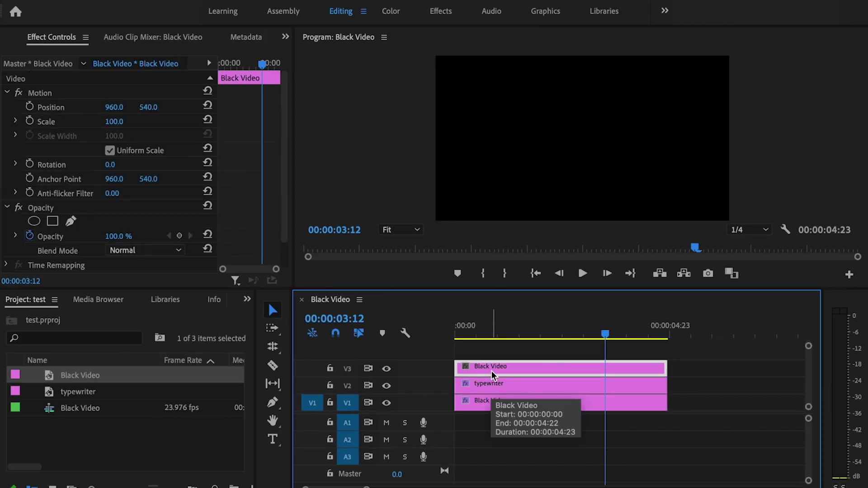
left_click(110, 151)
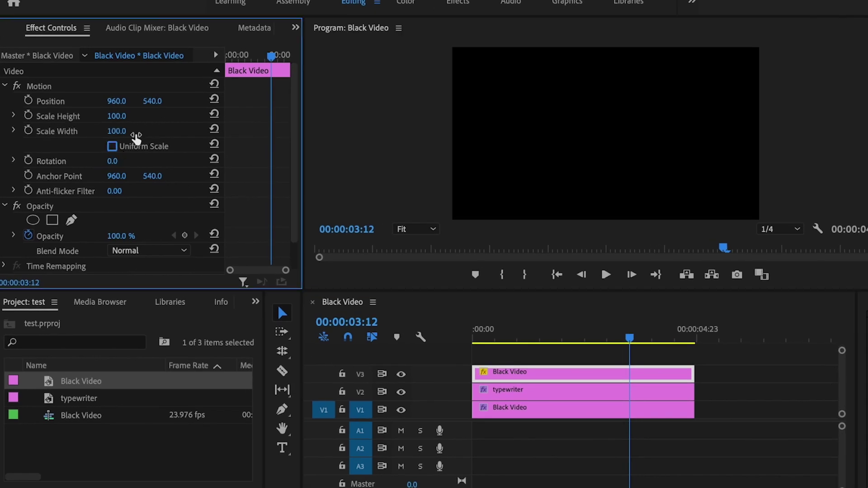
left_click(118, 131)
key("BackSpace")
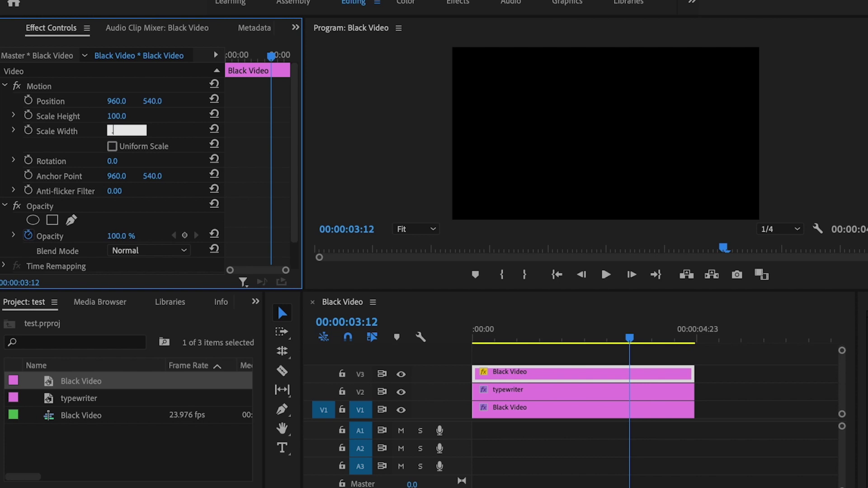
type(".3")
key("Return")
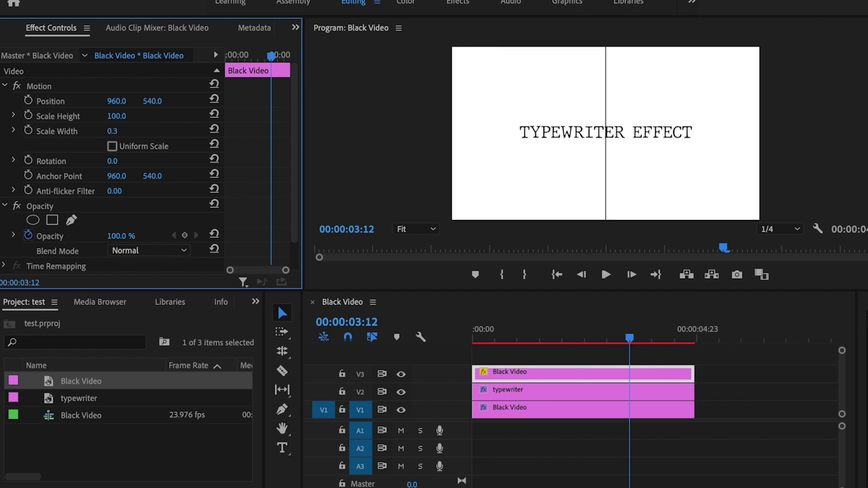
left_click_drag(117, 116, 50, 101)
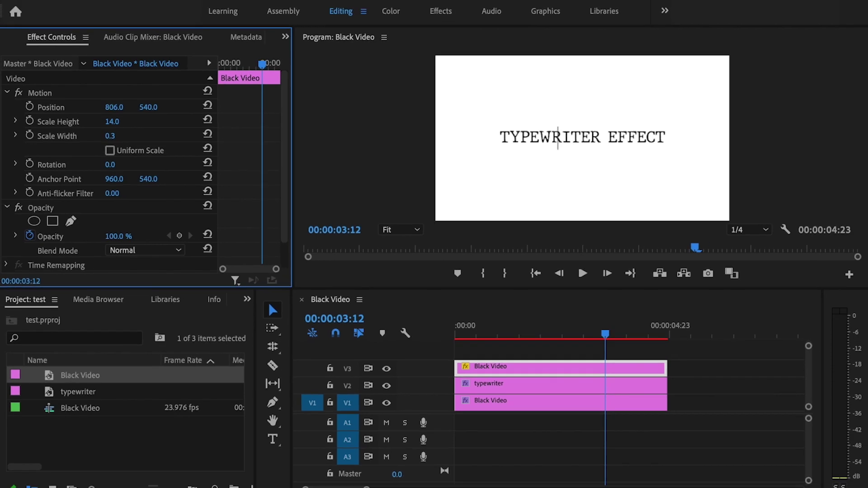
Keyframe the cursor bar's horizontal position from 415 at 00:00:00:21 to 1514 at 00:00:03:06, and play back the sequence.
left_click_drag(605, 334, 496, 334)
key("Right")
key("Right")
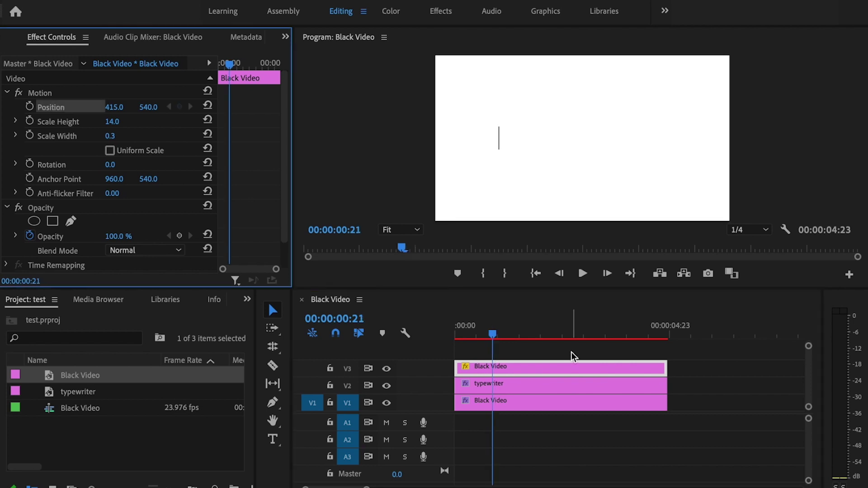
left_click(33, 108)
left_click_drag(493, 337, 595, 340)
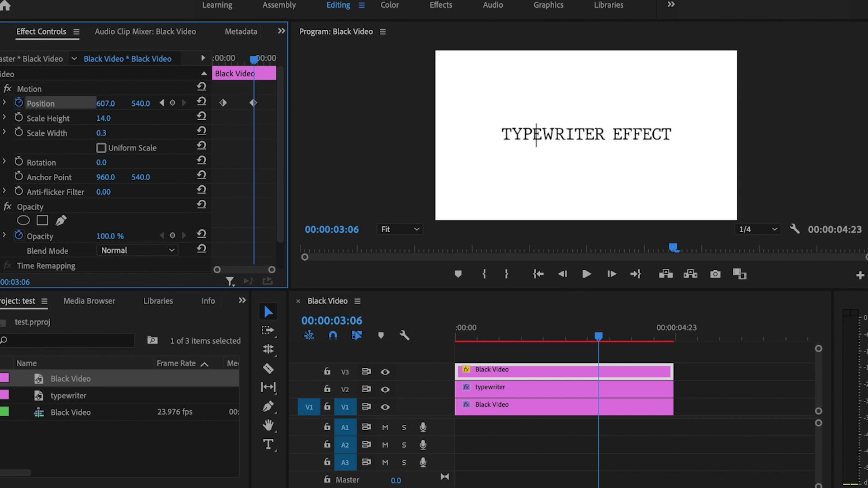
left_click(539, 274)
left_click(586, 274)
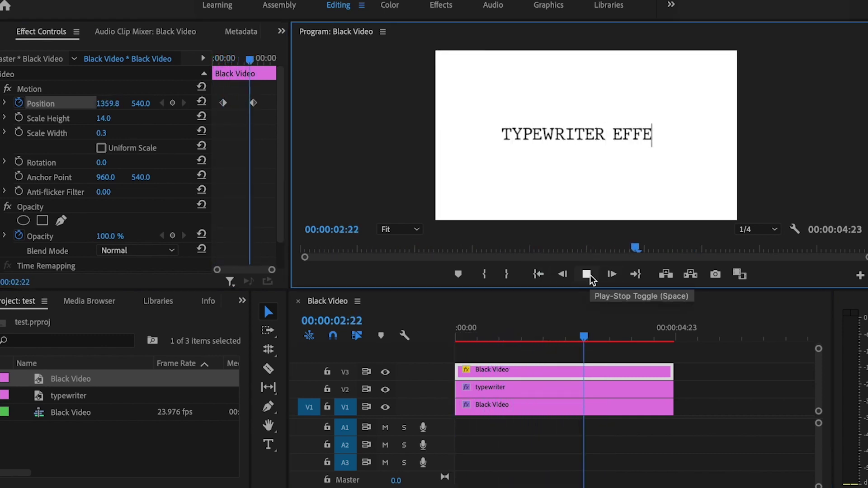
left_click(588, 275)
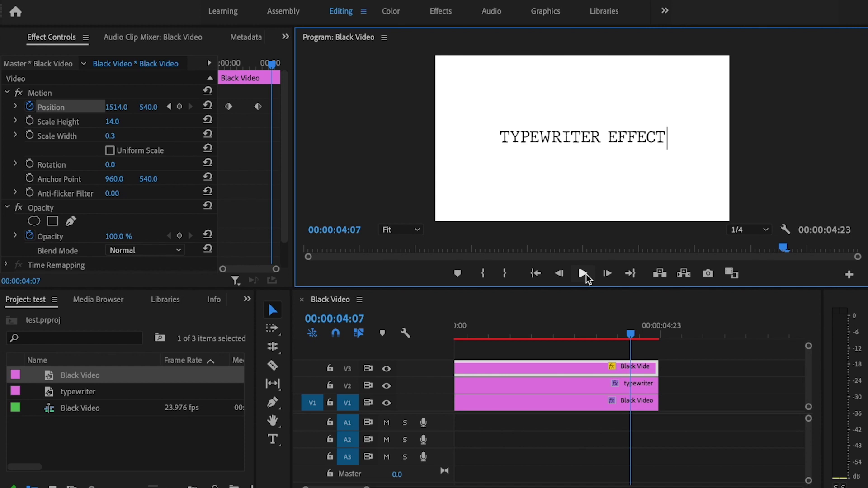
Keyframe the cursor bar's opacity at 0% at the sequence's start and 100% at 00:00:00:04.
left_click(621, 335)
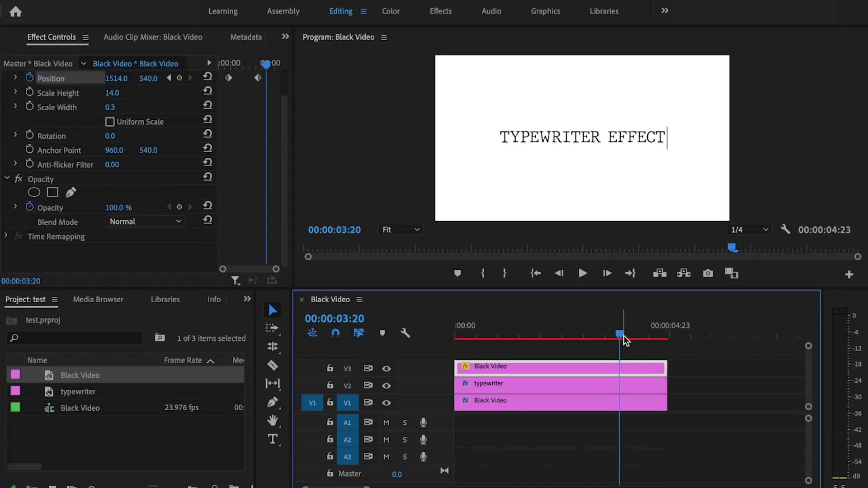
left_click_drag(622, 334, 436, 336)
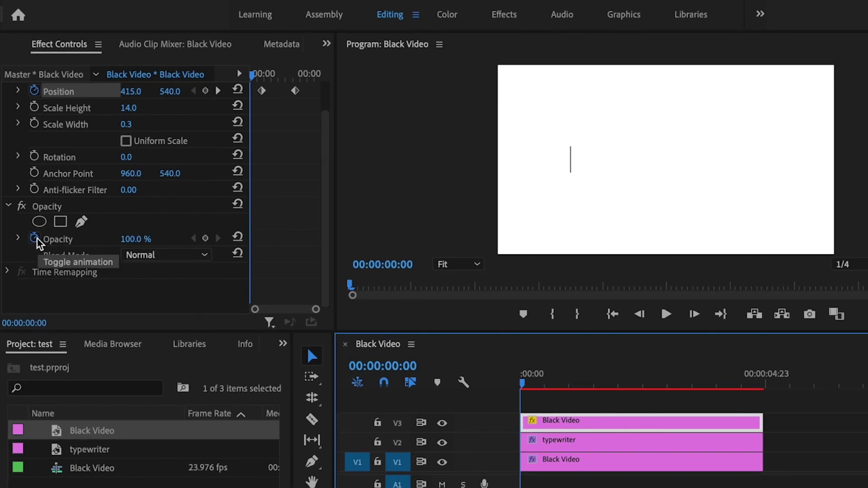
left_click_drag(137, 241, 41, 241)
key("Right")
key("Right")
key("Right")
key("Right")
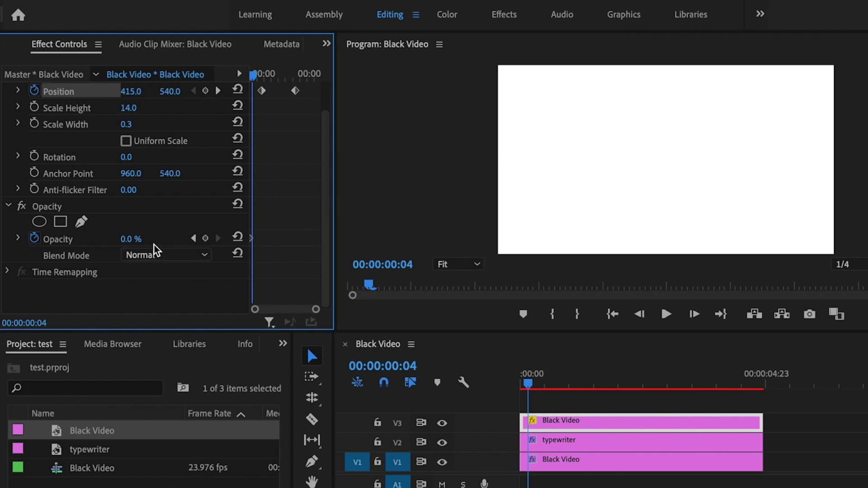
left_click(130, 239)
type("100")
key("Return")
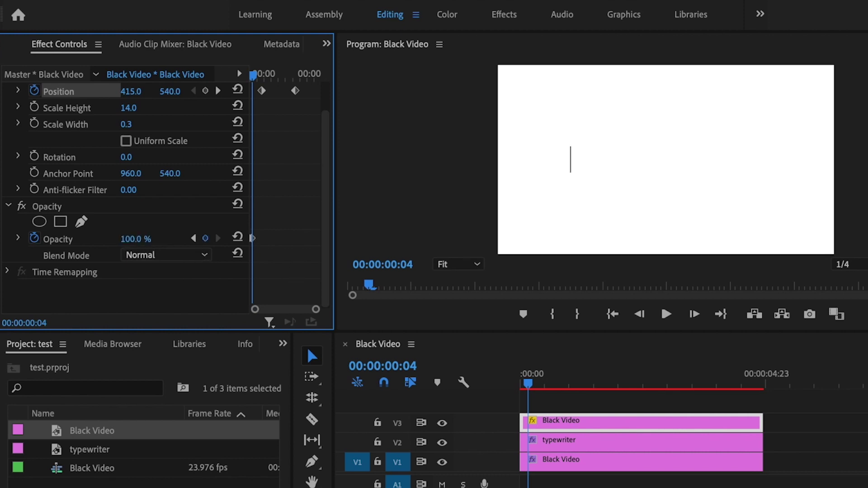
Add a 0% opacity keyframe to the cursor bar at 00:00:00:08.
key("Right")
key("Right")
key("Right")
key("Right")
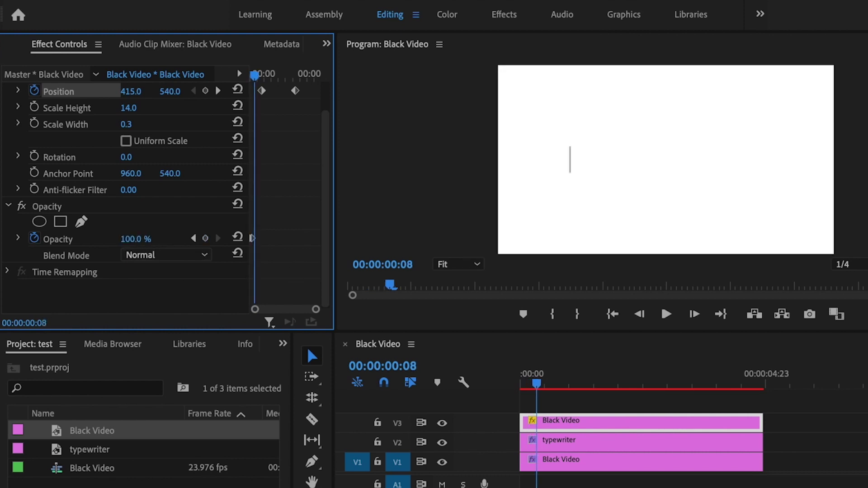
left_click(143, 242)
type("0")
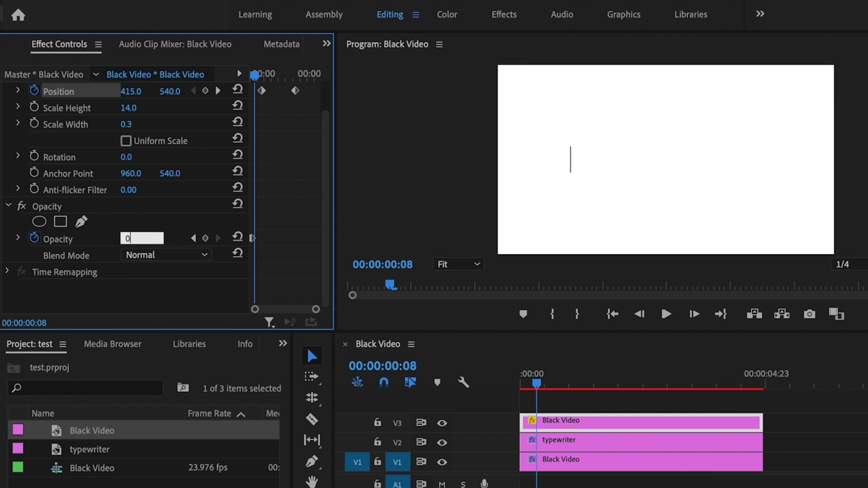
key("Return")
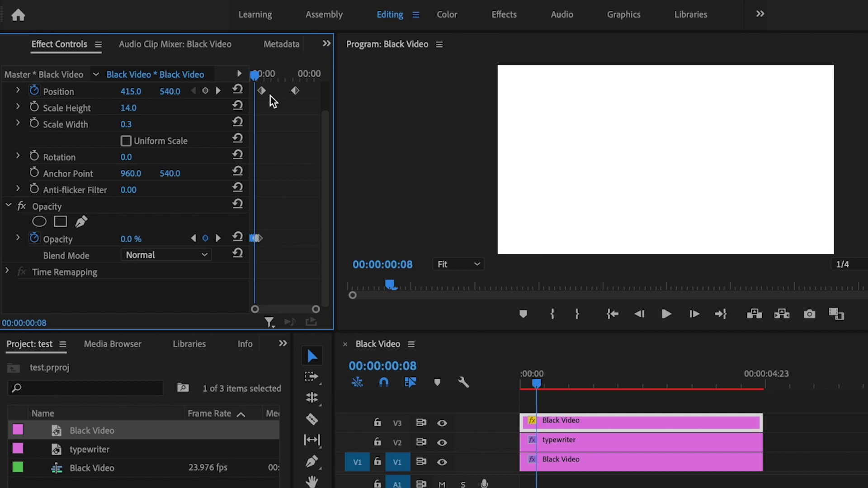
Duplicate the cursor bar's opacity keyframes further along the V3 clip to repeat the blinking, and return to the sequence's start.
left_click_drag(255, 76, 259, 132)
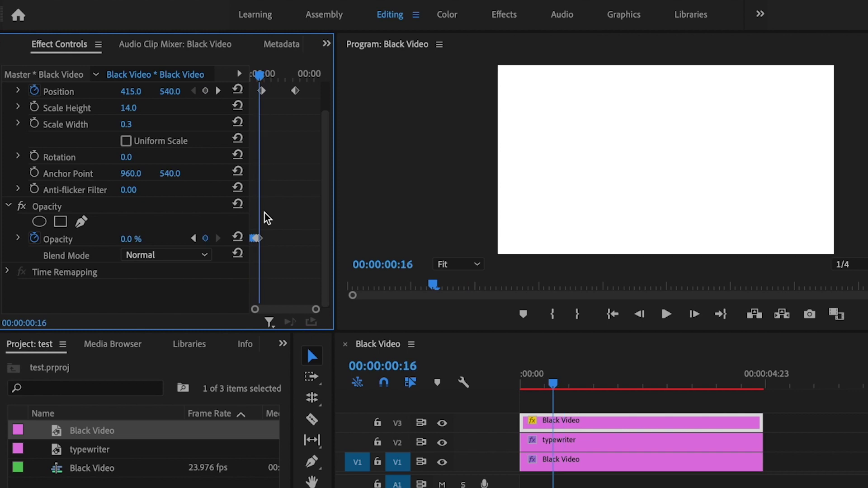
left_click_drag(244, 241, 240, 243)
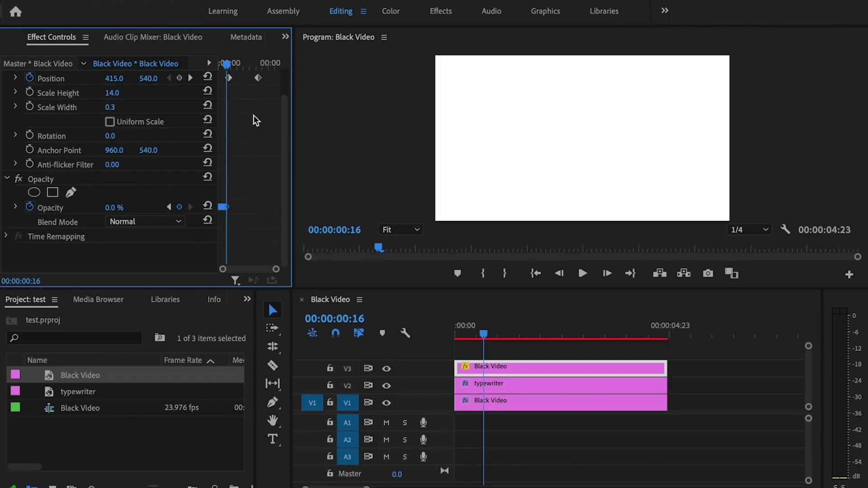
key("super+v")
left_click_drag(249, 211, 207, 203)
left_click_drag(226, 64, 254, 68)
left_click(536, 273)
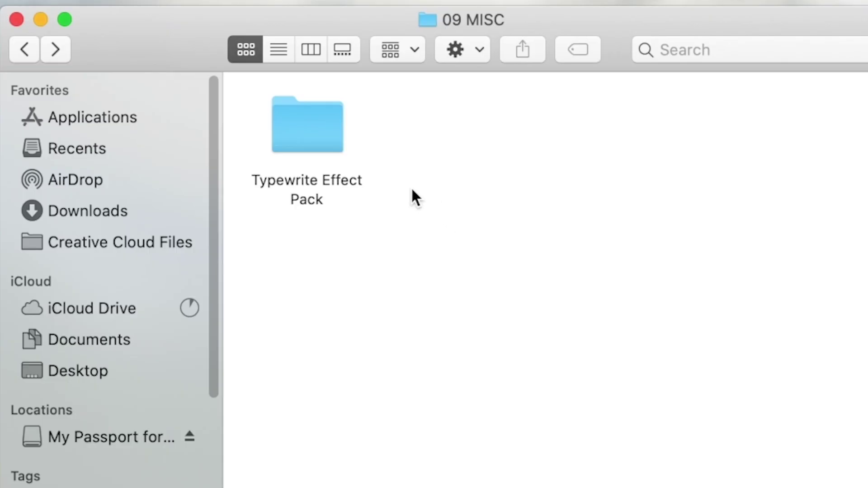
Switch to Finder and open the Typewrite Effect Pack folder inside 09 MISC.
left_click(313, 132)
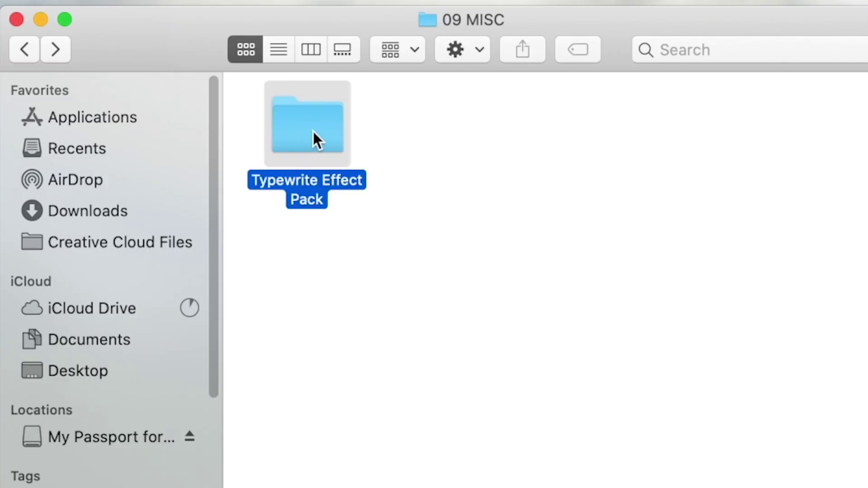
double_click(313, 141)
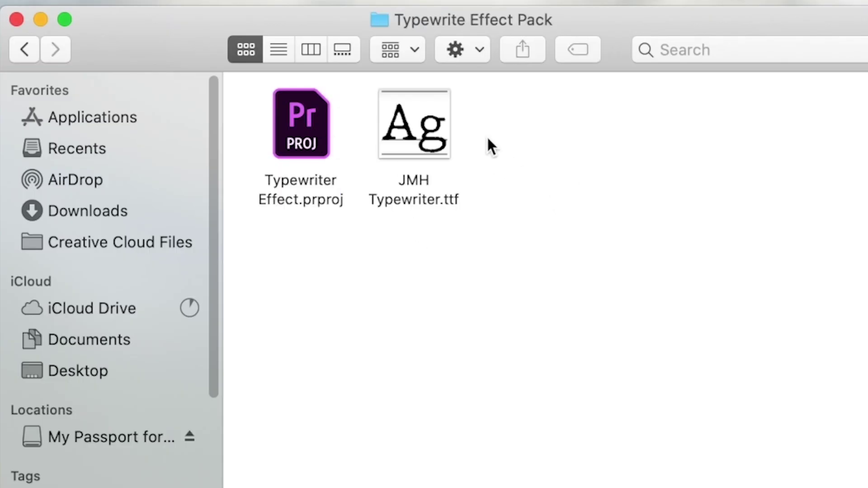